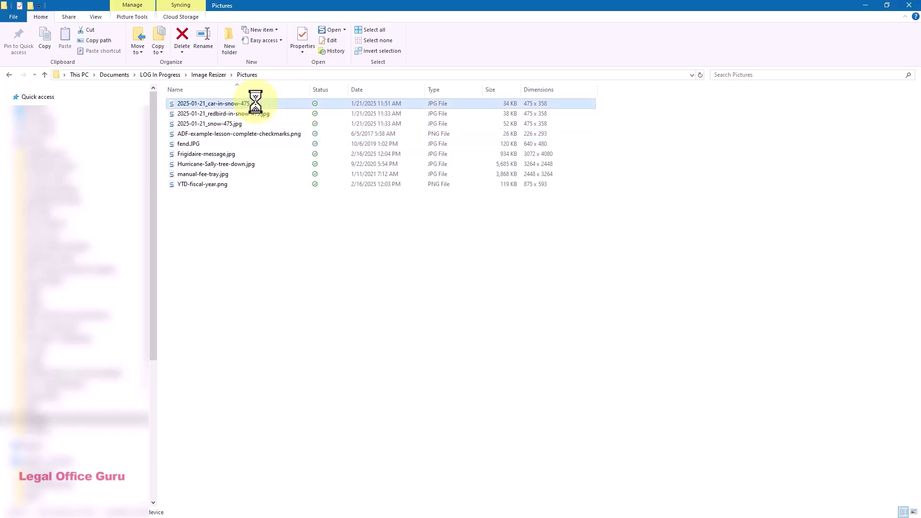
Step: Resize 2025-01-21_car-in-snow-475.jpg with the Phone preset, producing a 320 × 241 copy
{"action": "right_click", "coordinate": [255, 104]}
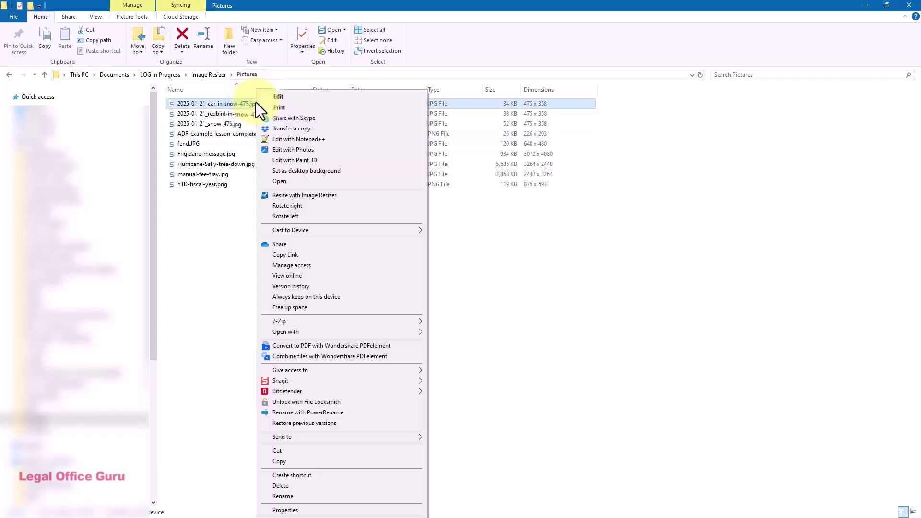
{"action": "left_click", "coordinate": [307, 195]}
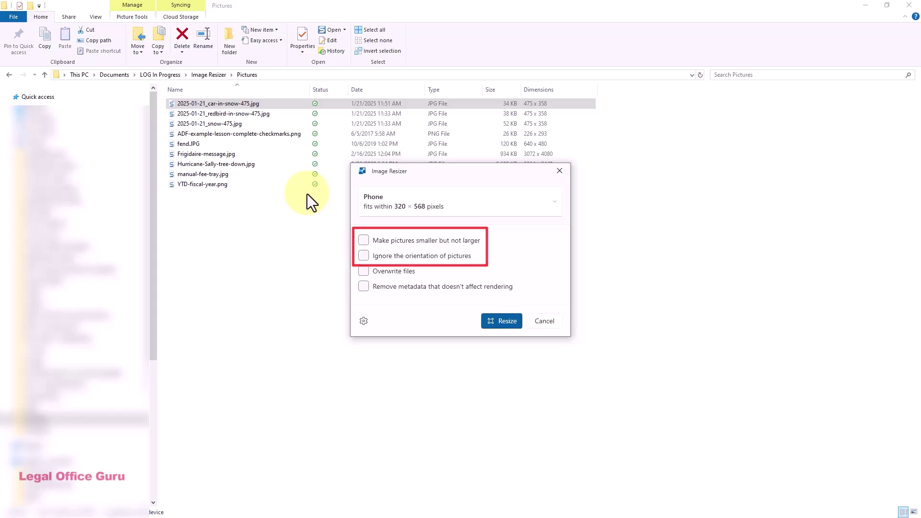
{"action": "left_click", "coordinate": [492, 321]}
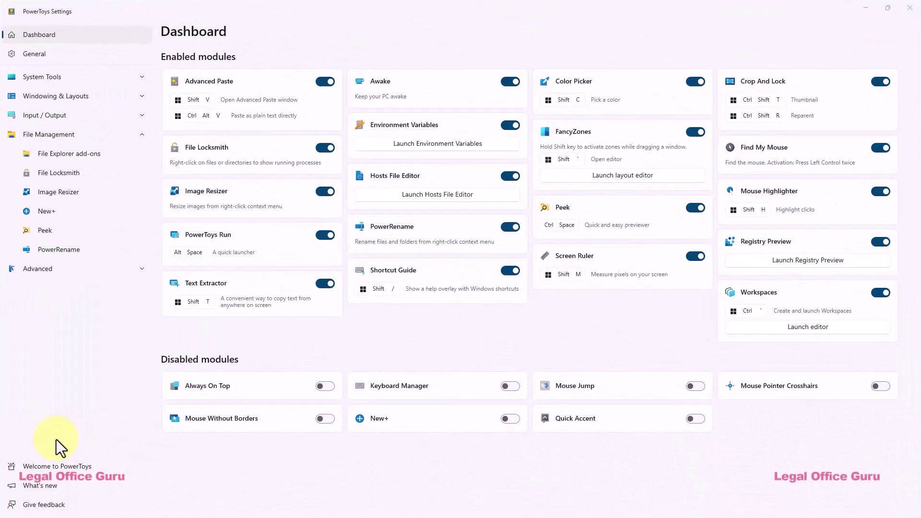
Step: Launch Microsoft Store from the Start menu search
{"action": "key", "text": "super"}
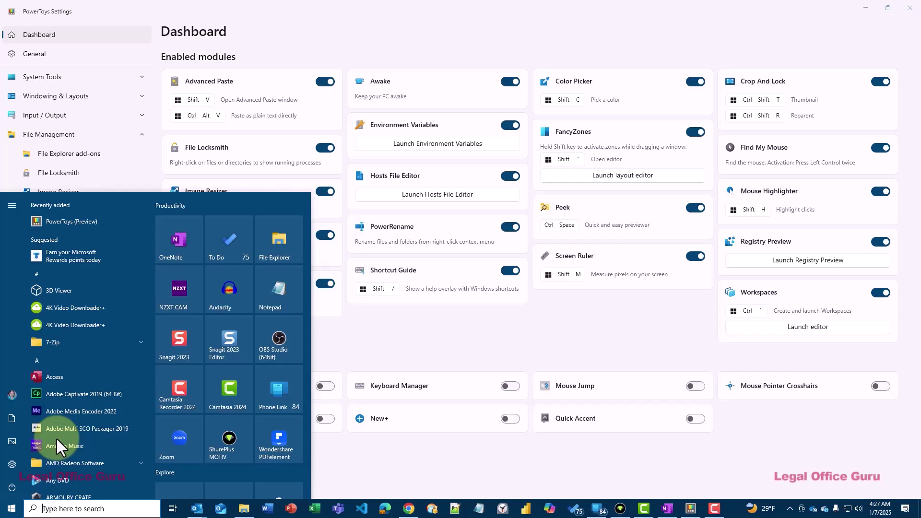
{"action": "type", "text": "microsoft store"}
{"action": "left_click", "coordinate": [232, 342]}
Step: Search the Store for powertoys and install Microsoft PowerToys
{"action": "left_click", "coordinate": [312, 53]}
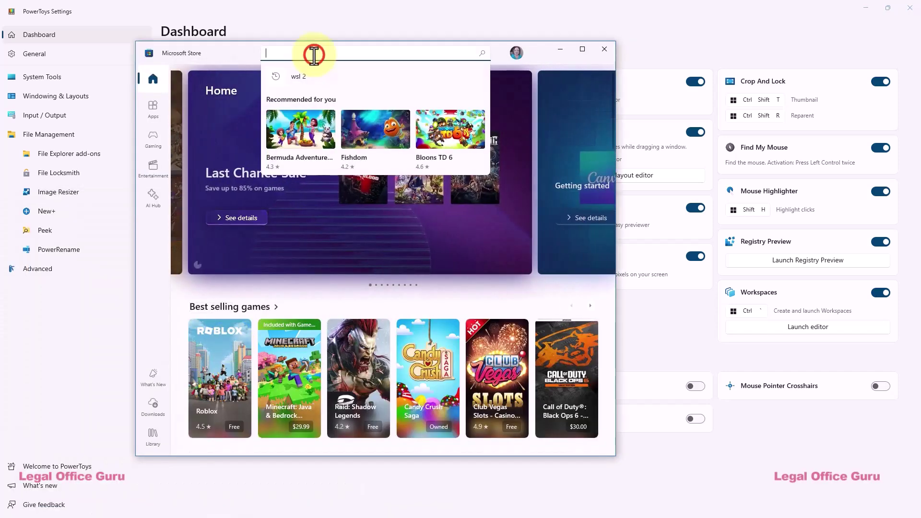
{"action": "type", "text": "powertoys"}
{"action": "left_click", "coordinate": [309, 160]}
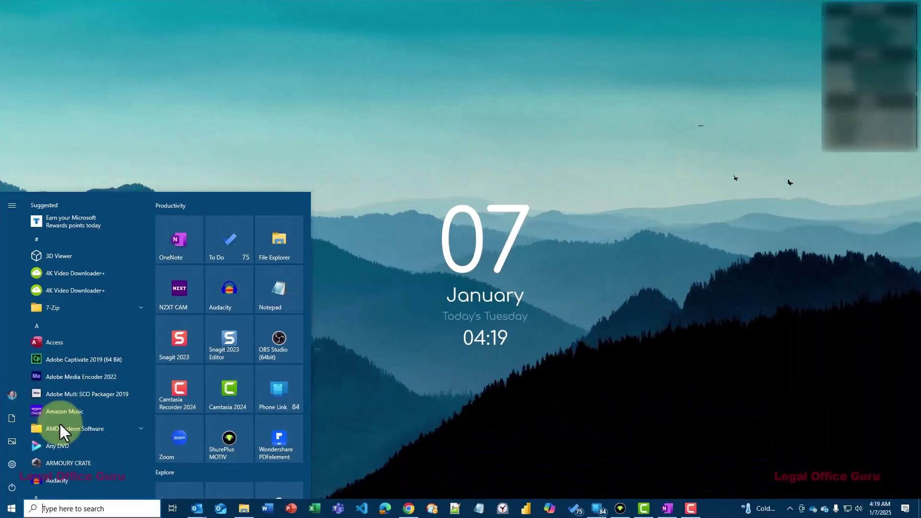
{"action": "type", "text": "powertoys"}
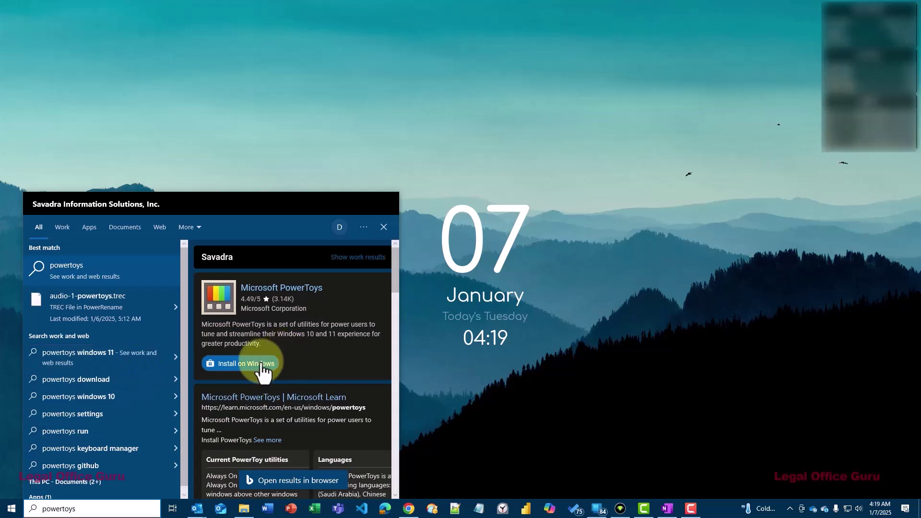
{"action": "left_click", "coordinate": [262, 370]}
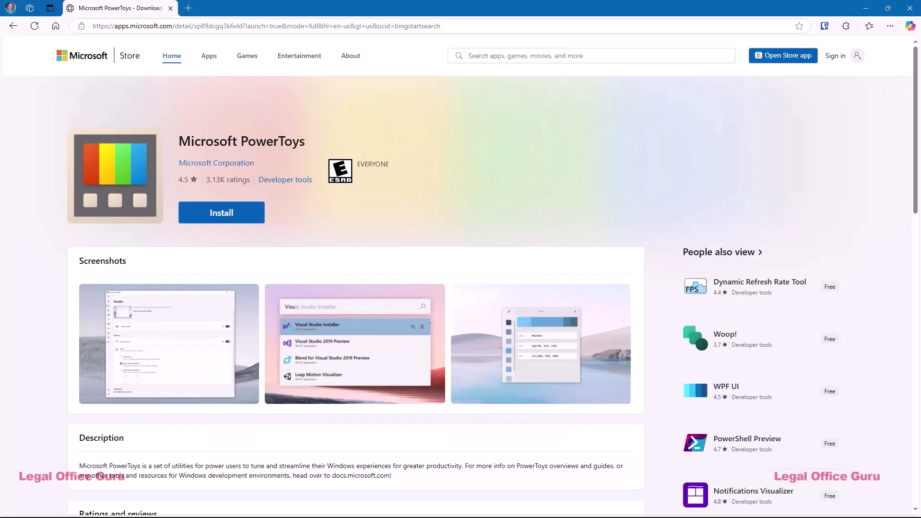
{"action": "left_click", "coordinate": [225, 215]}
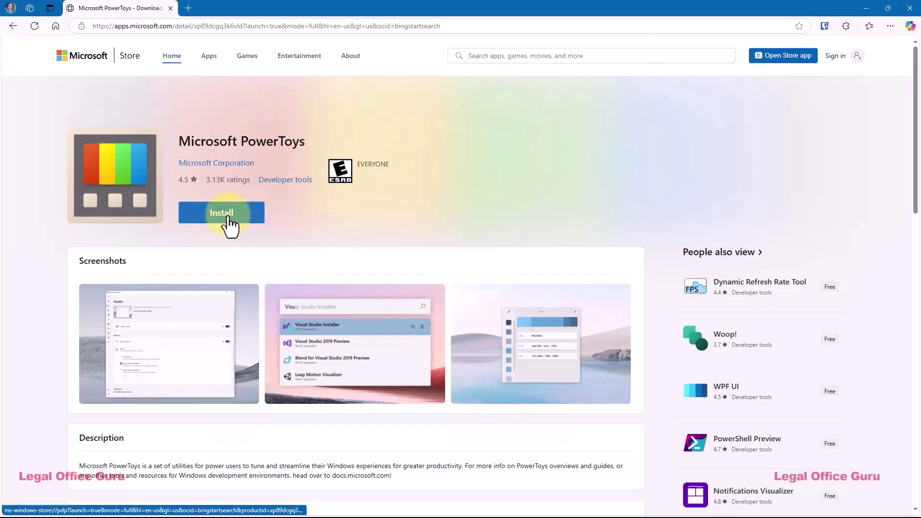
{"action": "left_click", "coordinate": [245, 235]}
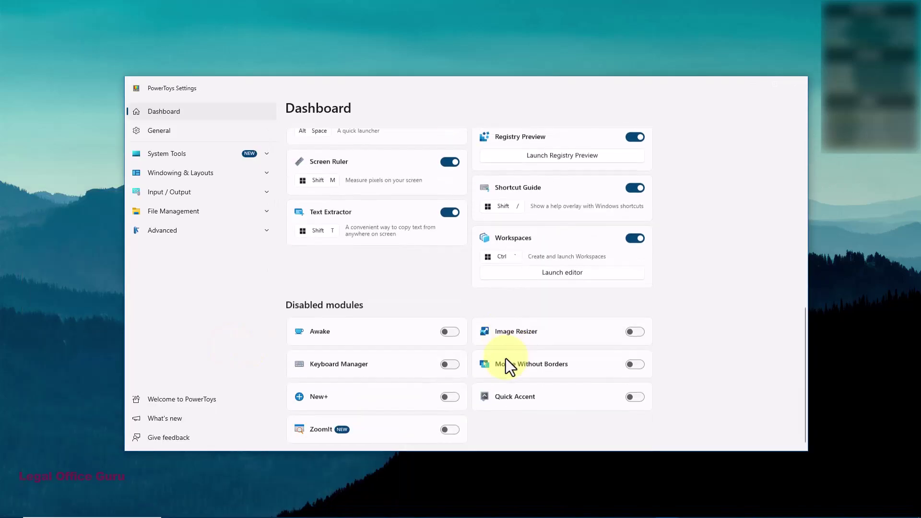
Step: Switch on the Image Resizer toggle under Disabled modules on the Dashboard
{"action": "left_click", "coordinate": [638, 331]}
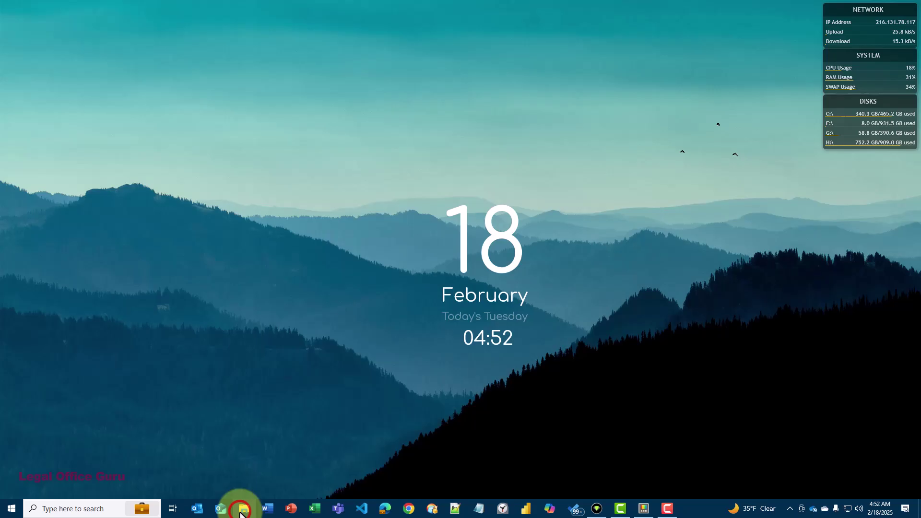
Step: Open Documents > LOG In Progress > Image Resizer > Pictures and select all files
{"action": "left_click", "coordinate": [242, 510]}
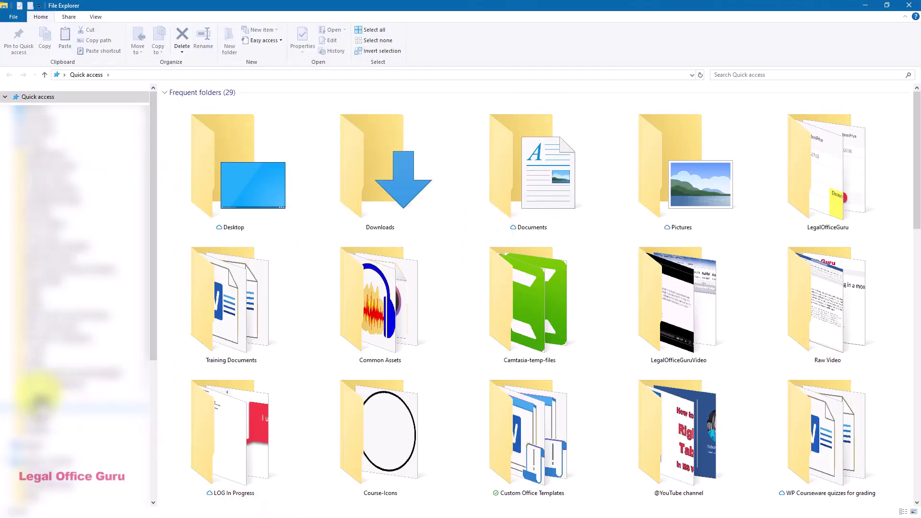
{"action": "left_click", "coordinate": [36, 418]}
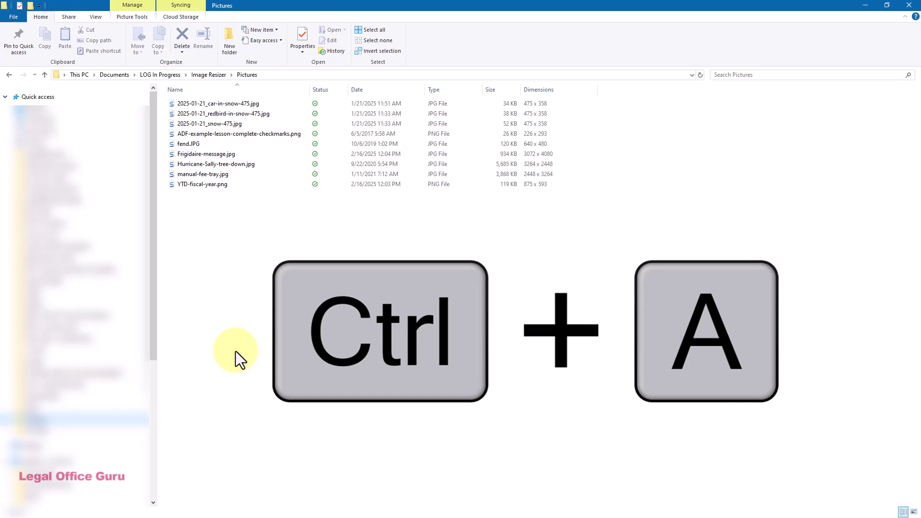
{"action": "key", "text": "ctrl+a"}
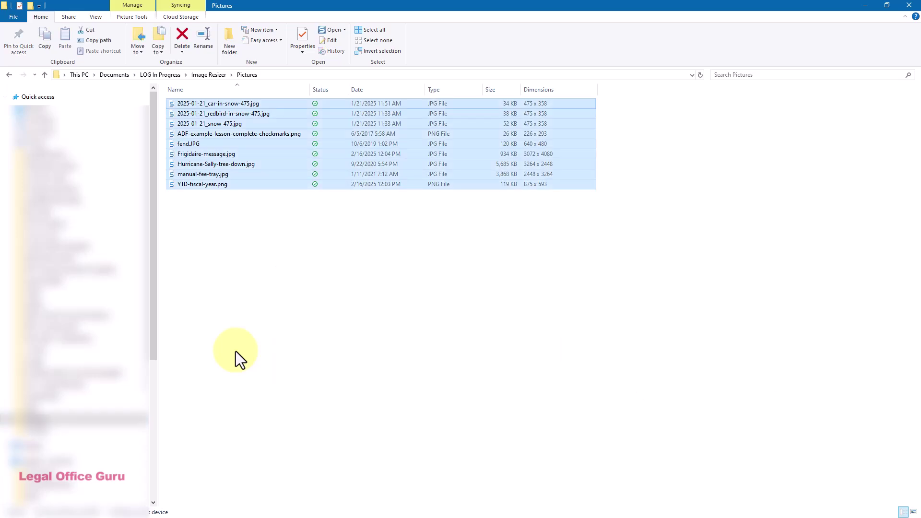
Step: Practise Shift- and Ctrl-click file selections, then clear the selection
{"action": "left_click", "coordinate": [226, 136]}
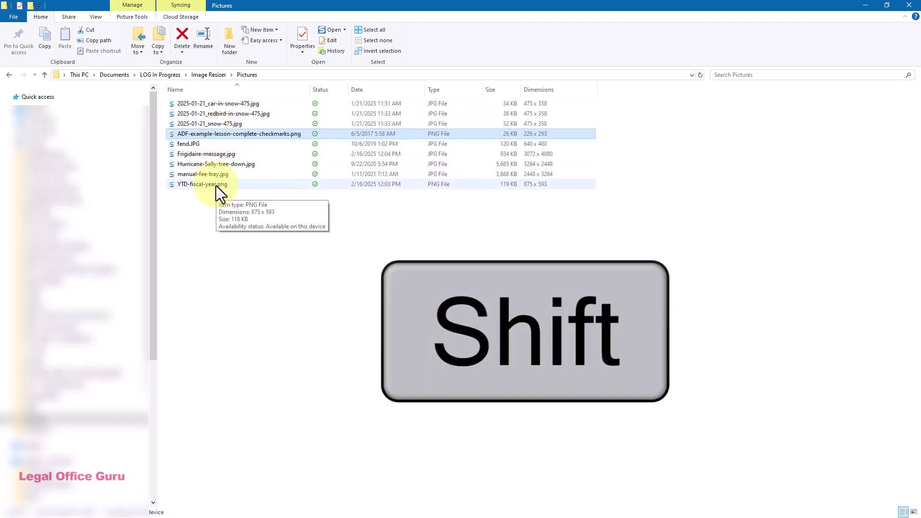
{"action": "left_click", "coordinate": [216, 186], "text": "shift"}
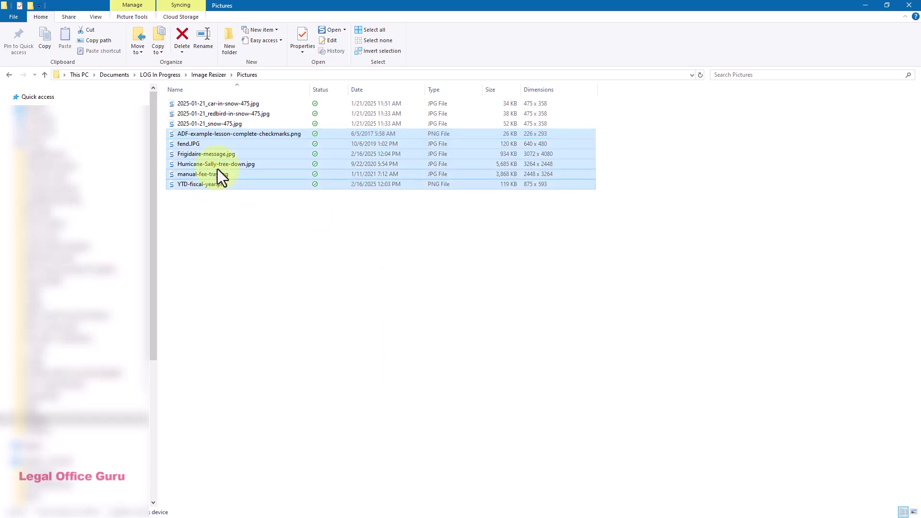
{"action": "left_click", "coordinate": [232, 124]}
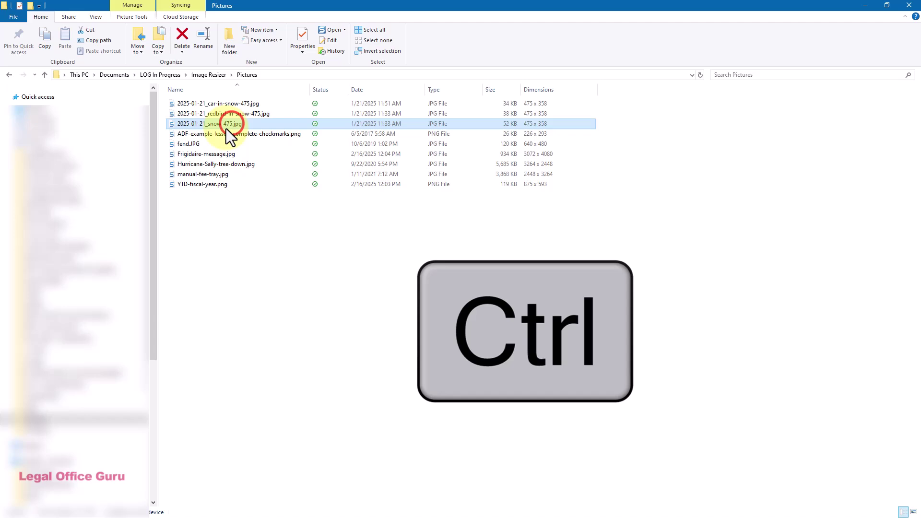
{"action": "left_click", "coordinate": [209, 144], "text": "ctrl"}
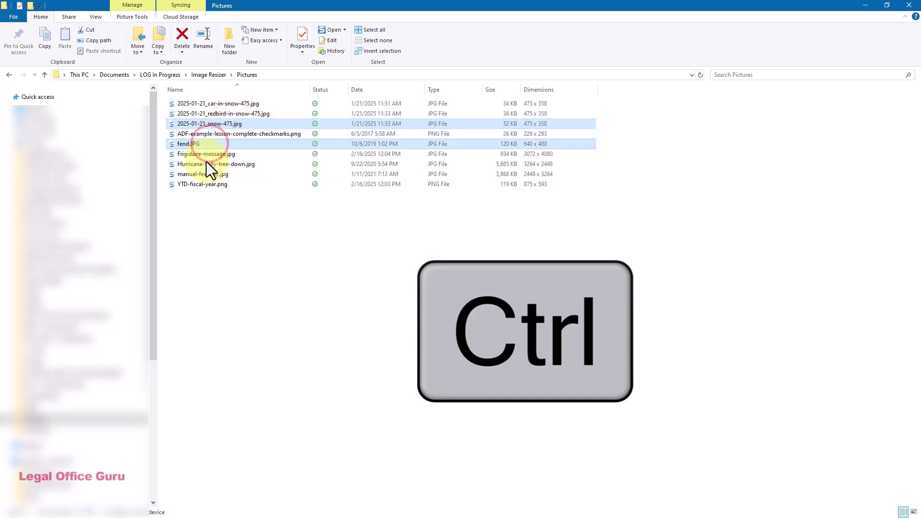
{"action": "left_click", "coordinate": [206, 163], "text": "ctrl"}
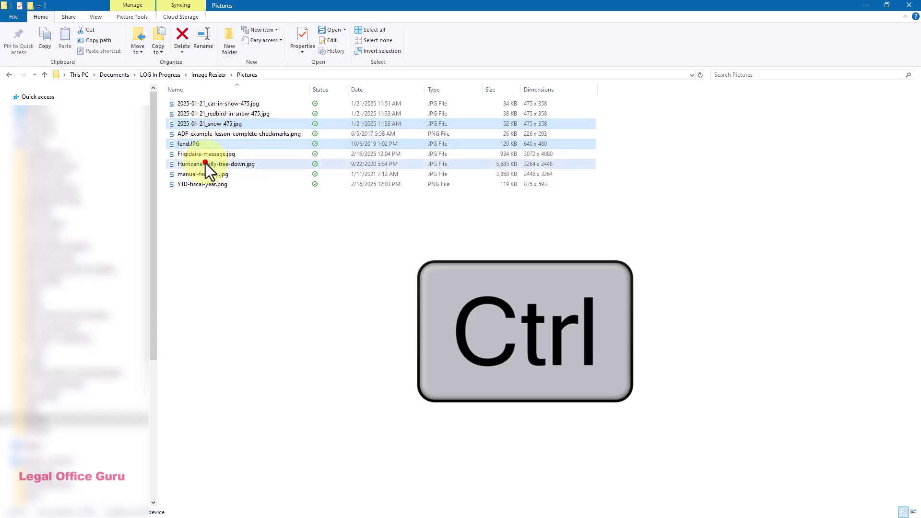
{"action": "left_click", "coordinate": [205, 209]}
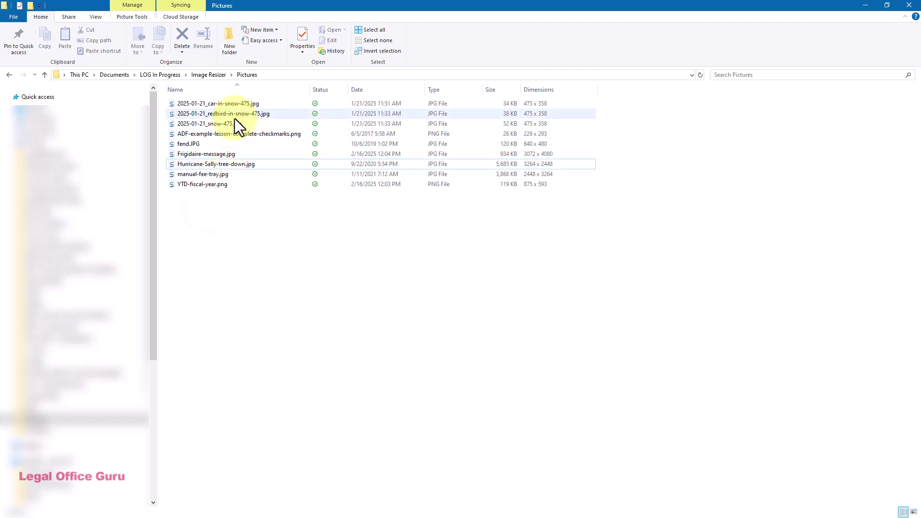
Step: Open Image Resizer on the ADF-example checkmarks image, keep Phone, and cancel without resizing
{"action": "right_click", "coordinate": [228, 132]}
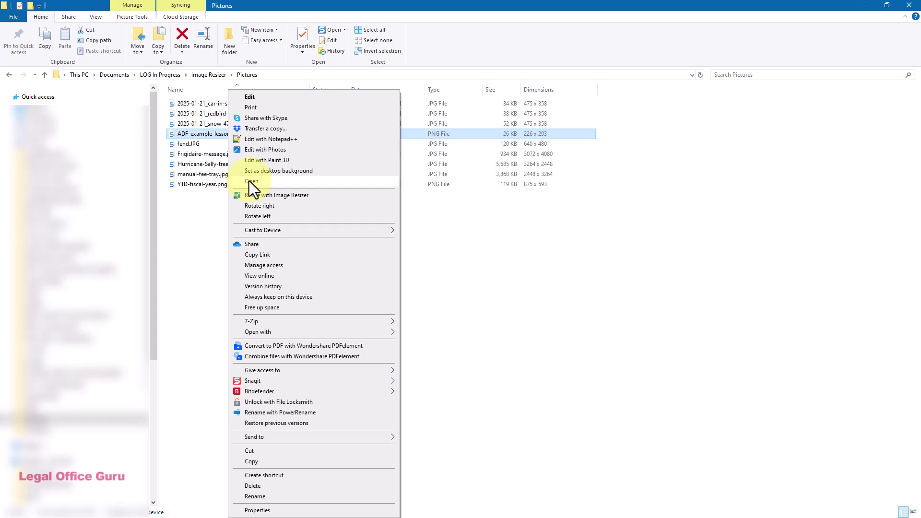
{"action": "left_click", "coordinate": [249, 195]}
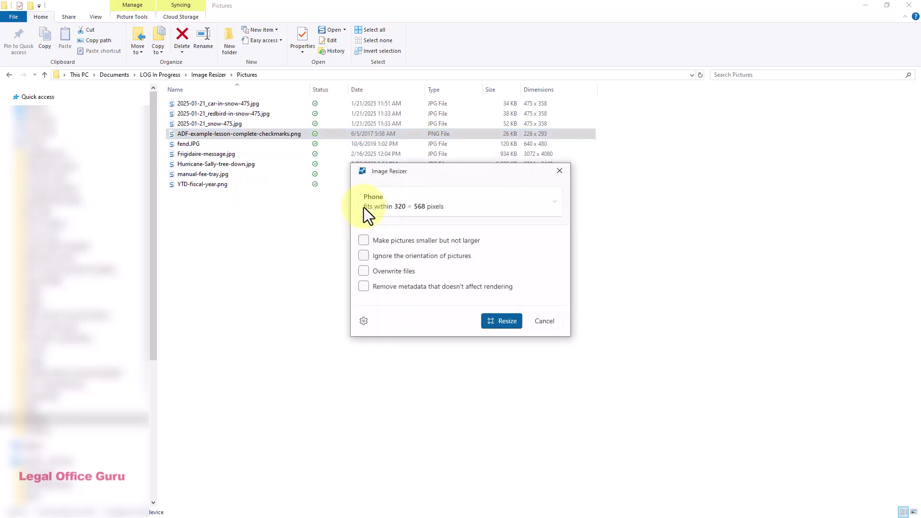
{"action": "left_click", "coordinate": [386, 208]}
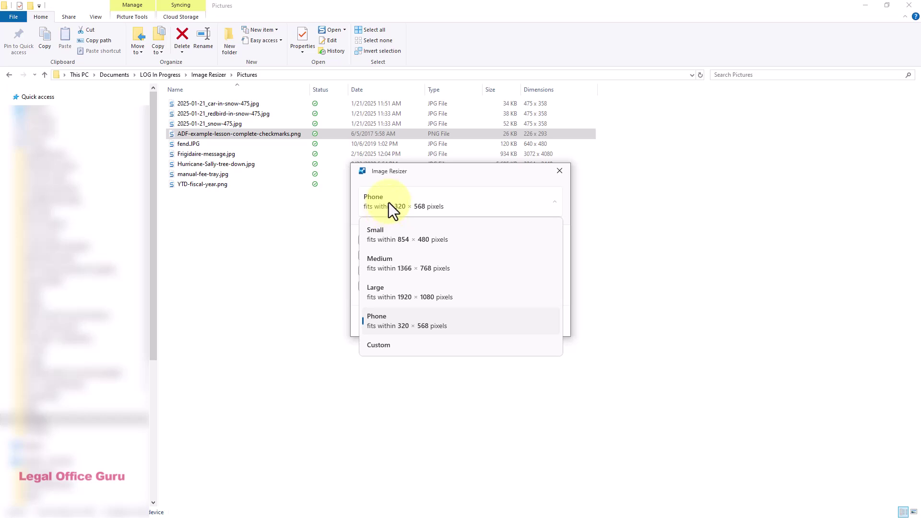
{"action": "left_click", "coordinate": [410, 193]}
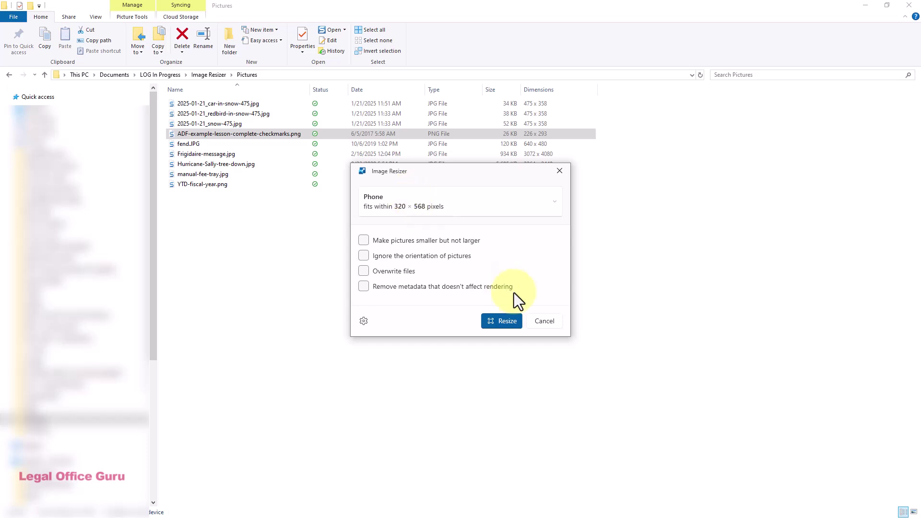
{"action": "left_click", "coordinate": [539, 325]}
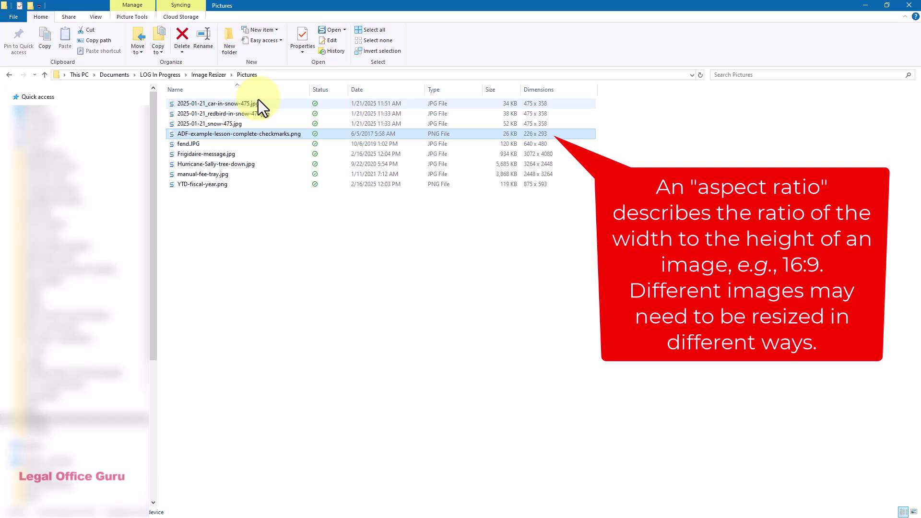
{"action": "mouse_move", "coordinate": [256, 102]}
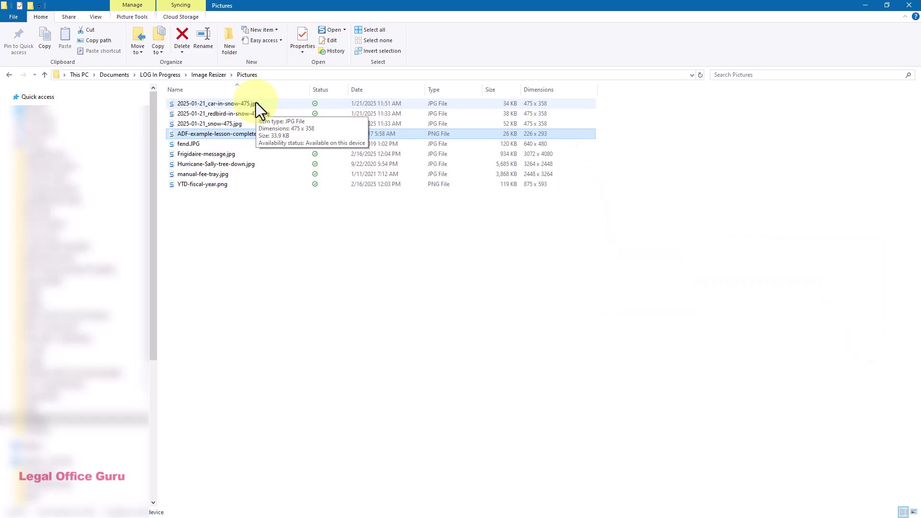
Step: Resize 2025-01-21_car-in-snow-475.jpg with the Phone preset into a 320 × 241 copy
{"action": "double_click", "coordinate": [255, 103]}
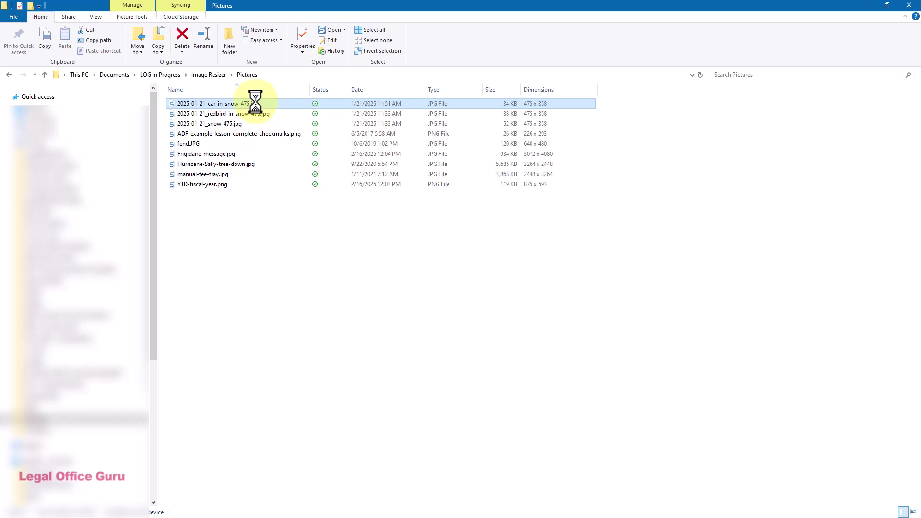
{"action": "right_click", "coordinate": [255, 102]}
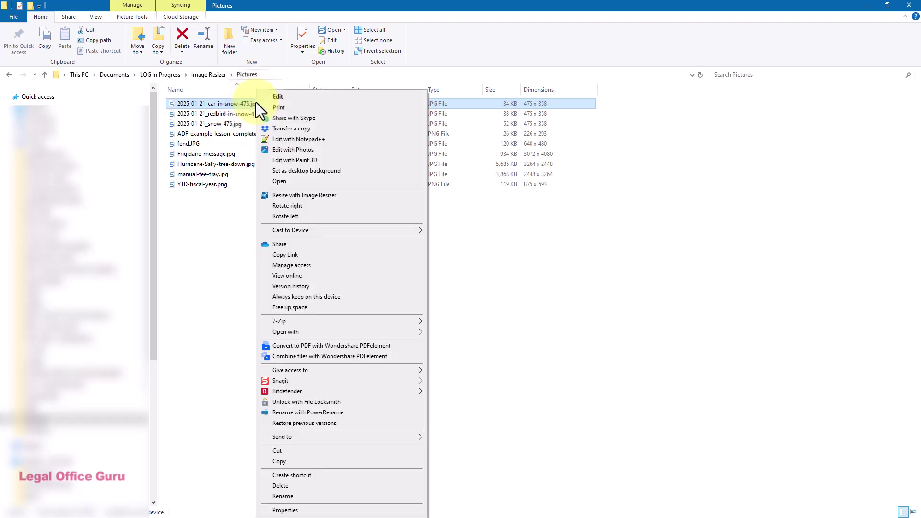
{"action": "left_click", "coordinate": [307, 195]}
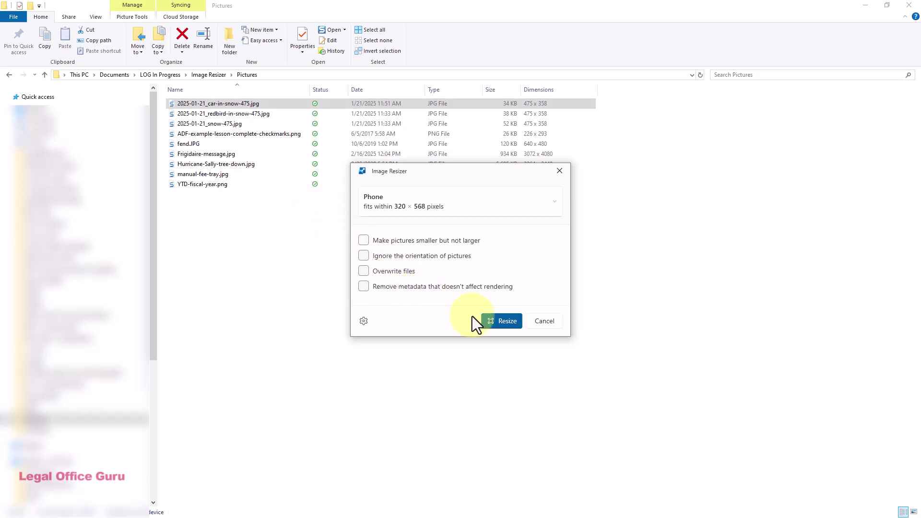
{"action": "left_click", "coordinate": [501, 320]}
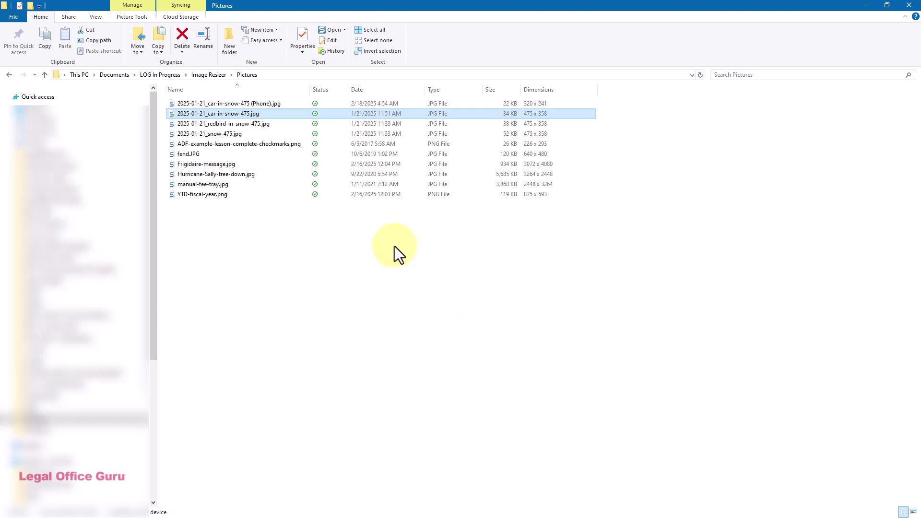
Step: Make a Phone copy of the car photo ignoring picture orientation, giving 425 × 320
{"action": "right_click", "coordinate": [252, 114]}
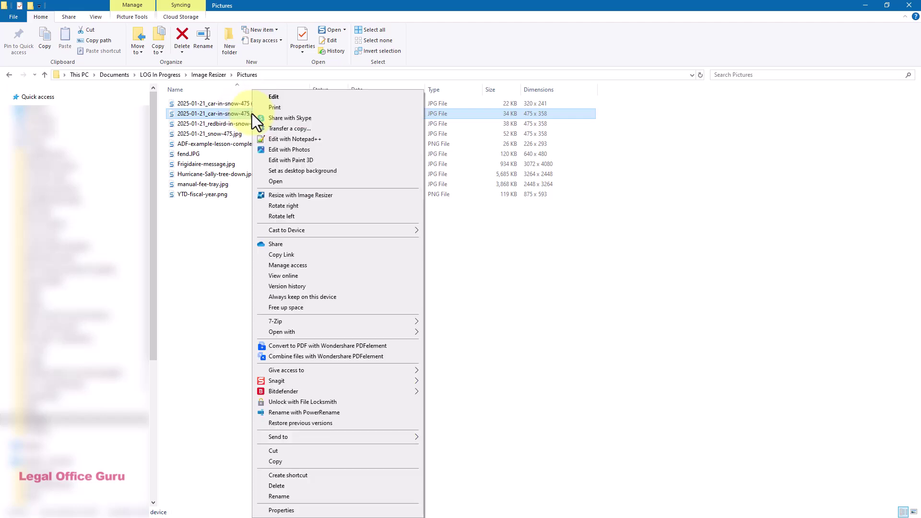
{"action": "left_click", "coordinate": [288, 195]}
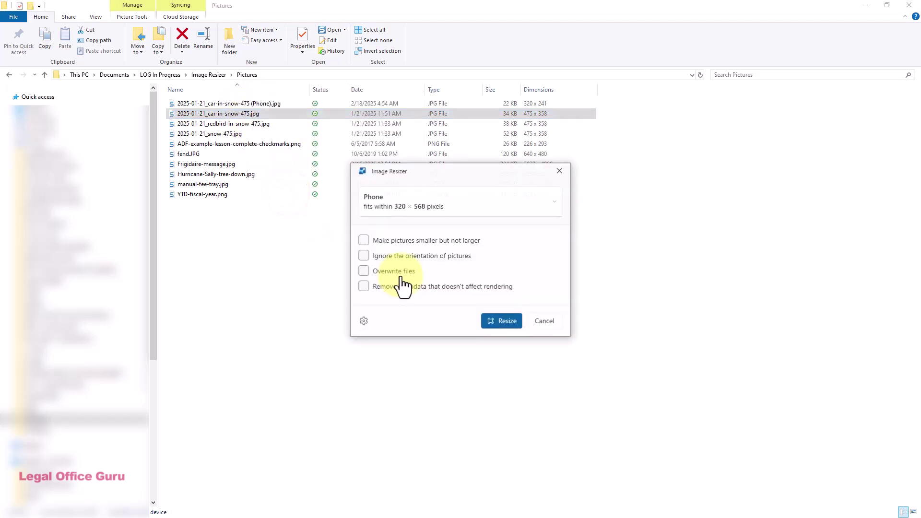
{"action": "left_click", "coordinate": [391, 257]}
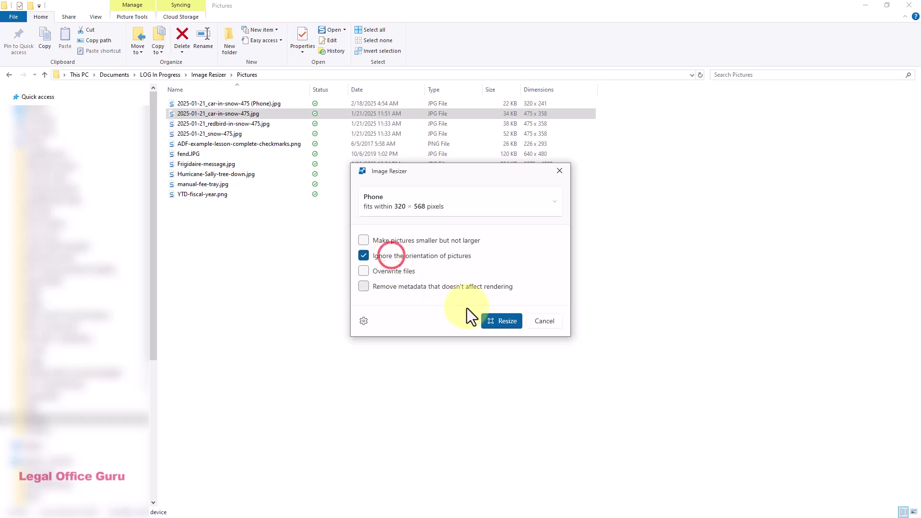
{"action": "left_click", "coordinate": [506, 324]}
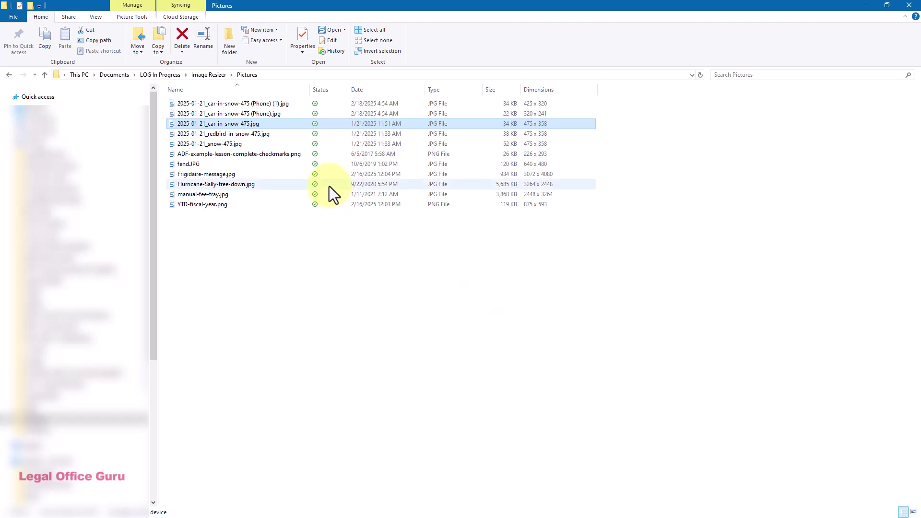
Step: Start another resize of the car photo and choose the Custom size preset
{"action": "right_click", "coordinate": [249, 124]}
{"action": "left_click", "coordinate": [272, 195]}
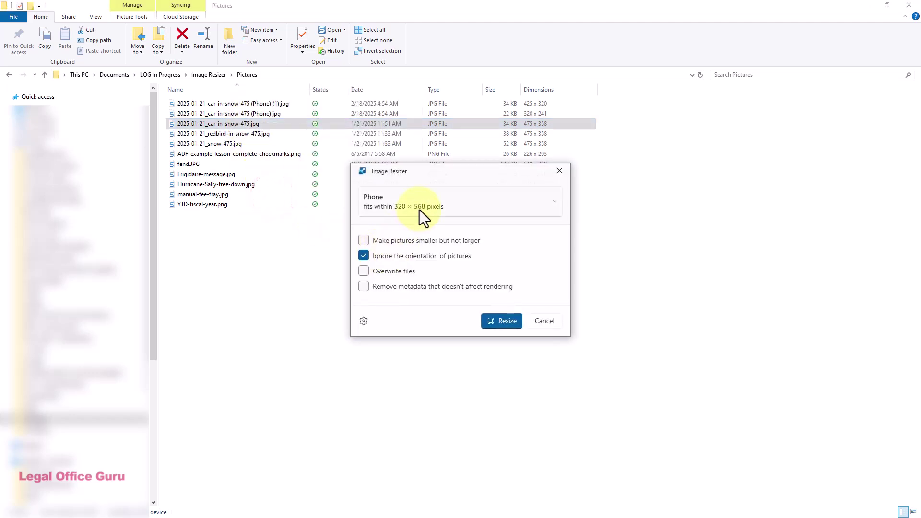
{"action": "left_click", "coordinate": [419, 209]}
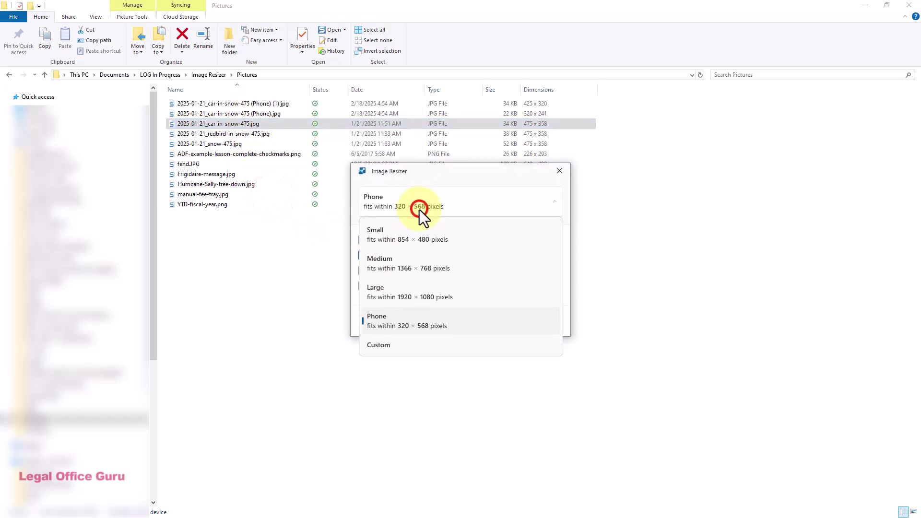
{"action": "left_click", "coordinate": [392, 346]}
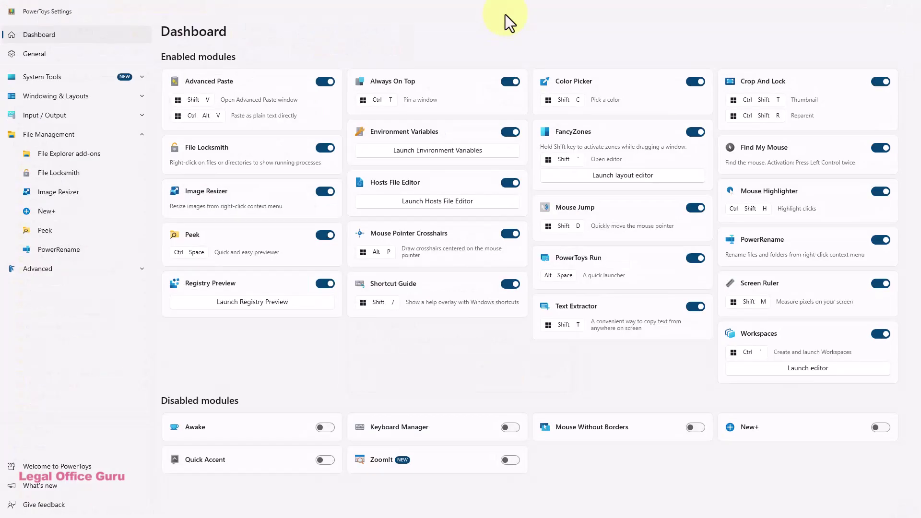
Step: Add a 1024 × 640 Image Resizer size preset and rename it 'M custom siz'
{"action": "left_click", "coordinate": [236, 194]}
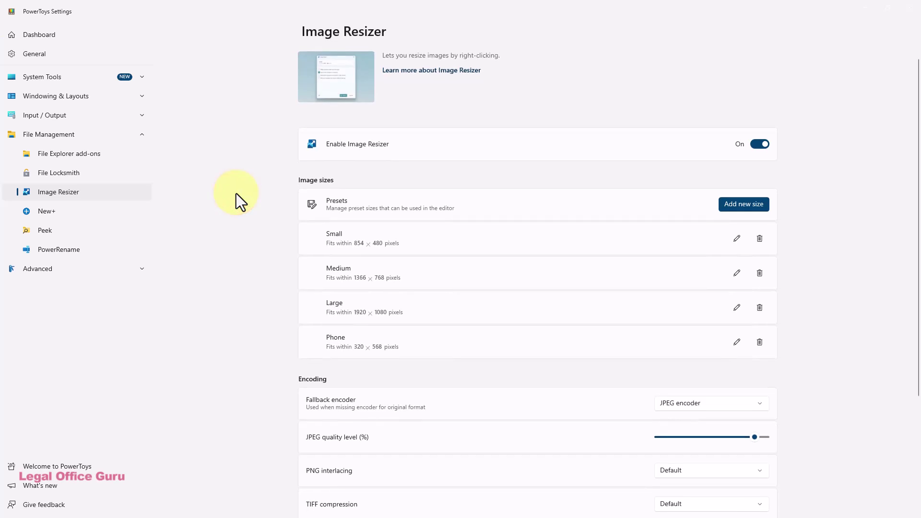
{"action": "left_click", "coordinate": [736, 205]}
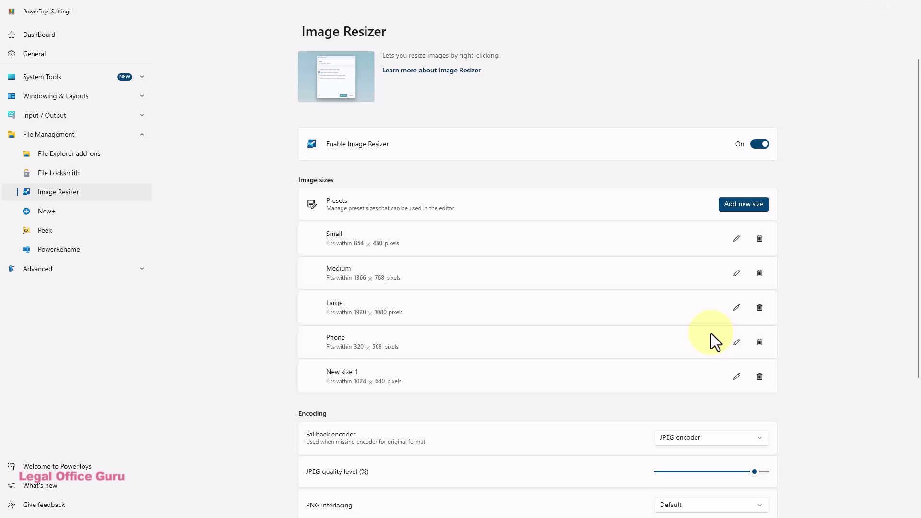
{"action": "left_click", "coordinate": [737, 378]}
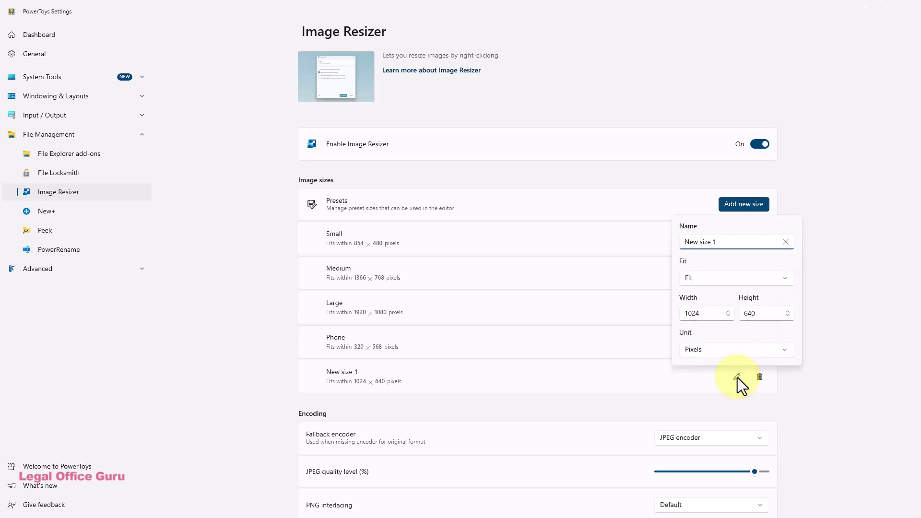
{"action": "key", "text": "ctrl+a"}
{"action": "type", "text": "M custom siz"}
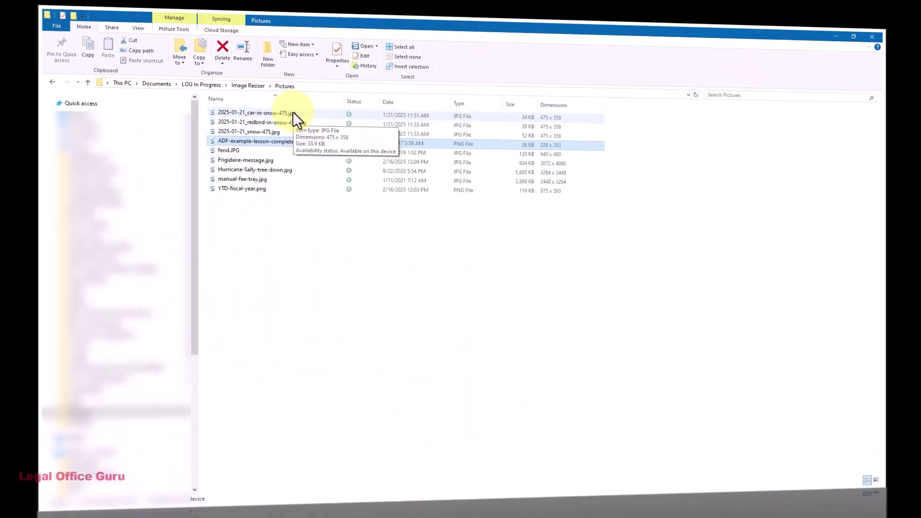
Step: Make another 320 × 241 Phone-preset copy of the car-in-snow JPG
{"action": "double_click", "coordinate": [294, 113]}
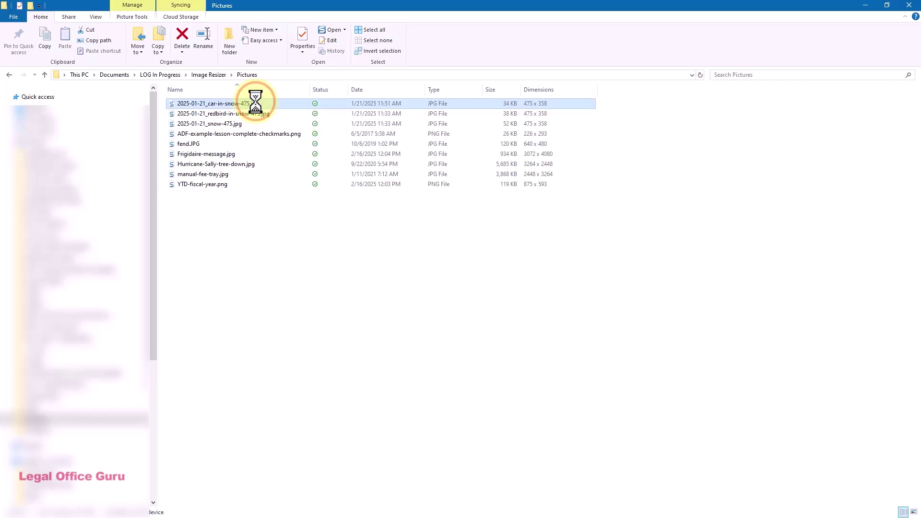
{"action": "right_click", "coordinate": [256, 102]}
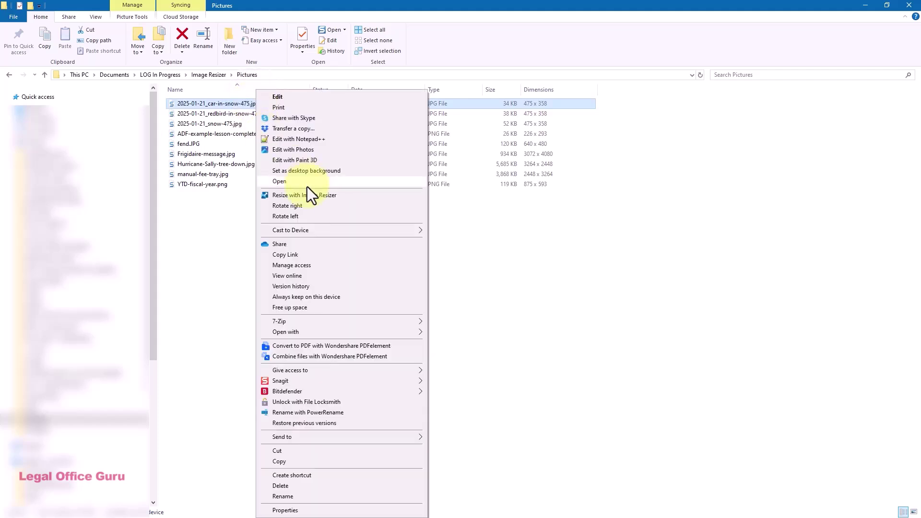
{"action": "left_click", "coordinate": [307, 195]}
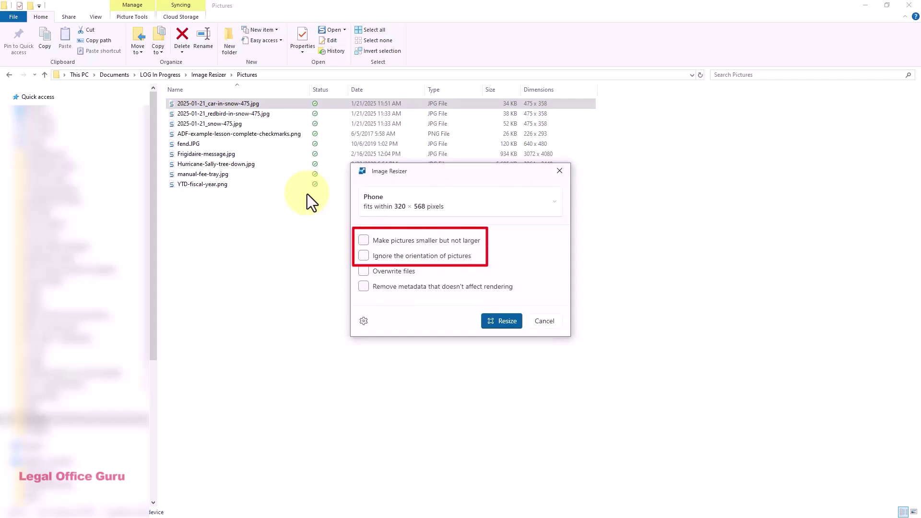
{"action": "left_click", "coordinate": [493, 321]}
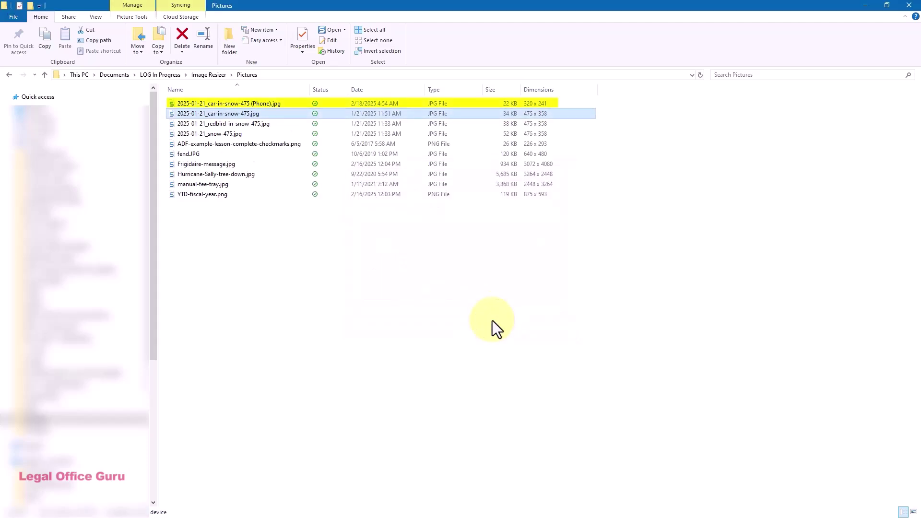